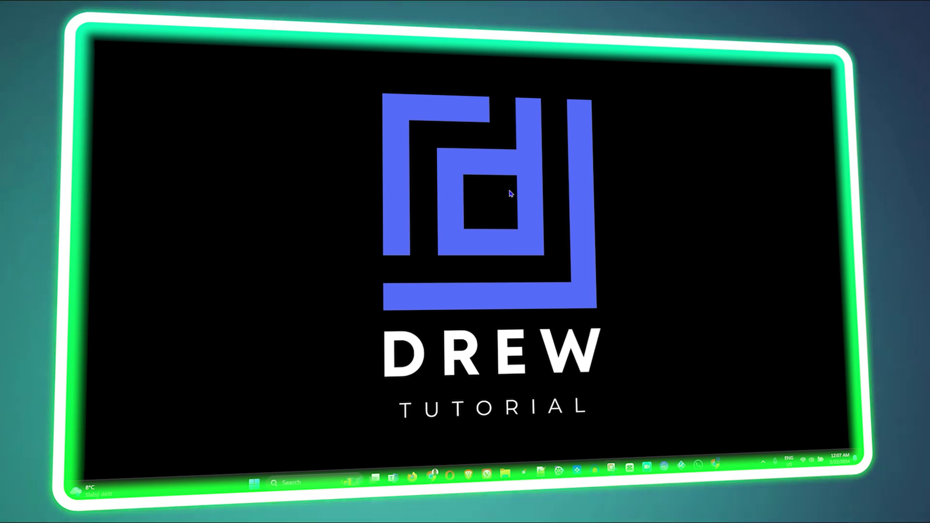
- Open Task Manager from the Win+X menu and end the Google Chrome task
{"action": "right_click", "coordinate": [254, 483]}
{"action": "left_click", "coordinate": [234, 362]}
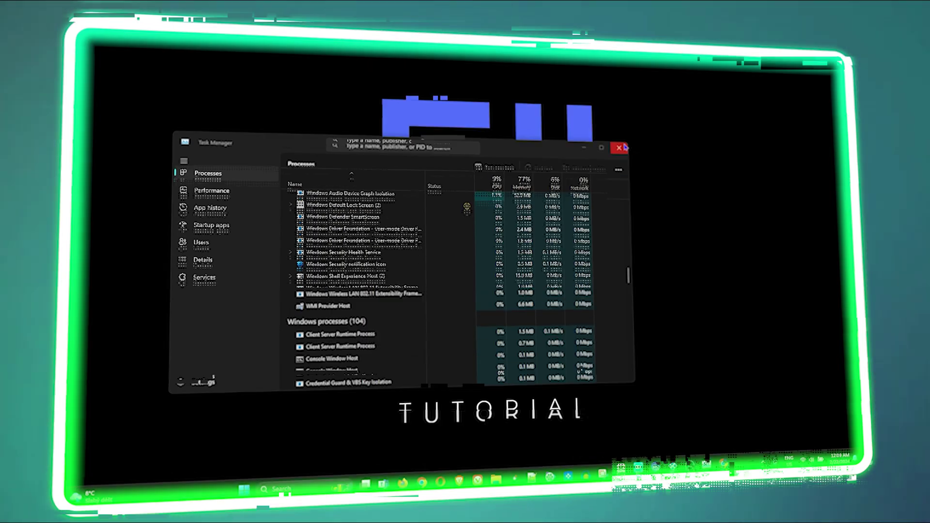
{"action": "scroll", "coordinate": [339, 271], "scroll_direction": "up", "scroll_amount": 10}
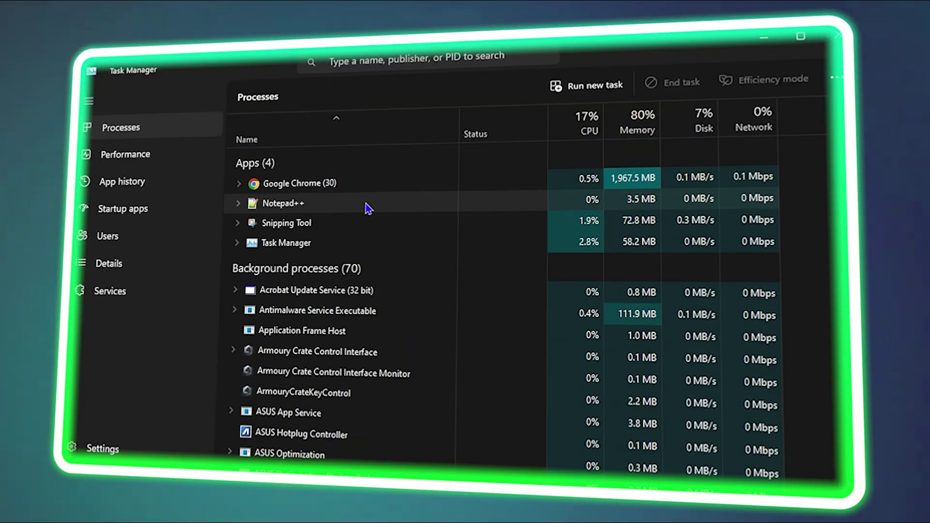
{"action": "right_click", "coordinate": [302, 184]}
{"action": "left_click", "coordinate": [286, 203]}
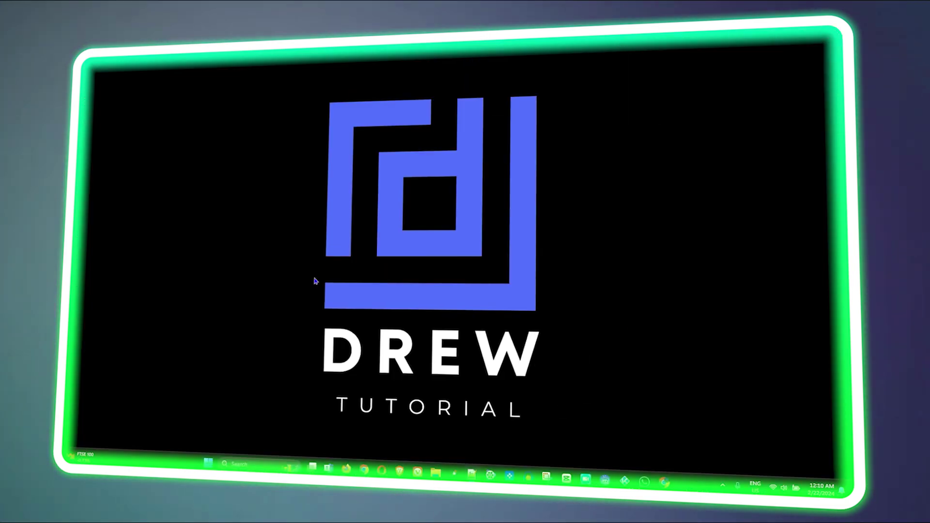
- Apply best-performance visual effects in advanced system settings, then close System Properties
{"action": "key", "text": "super"}
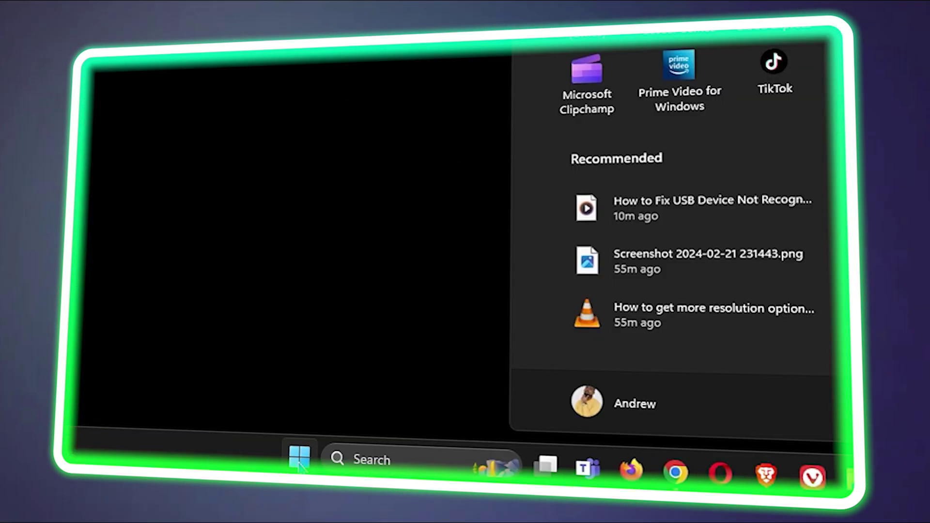
{"action": "type", "text": "advanced system sett"}
{"action": "left_click", "coordinate": [270, 224]}
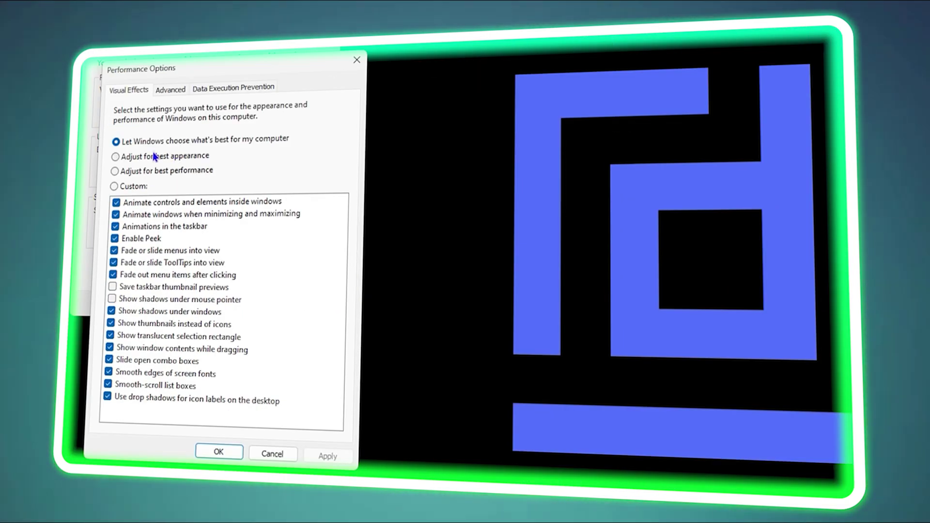
{"action": "left_click", "coordinate": [155, 251]}
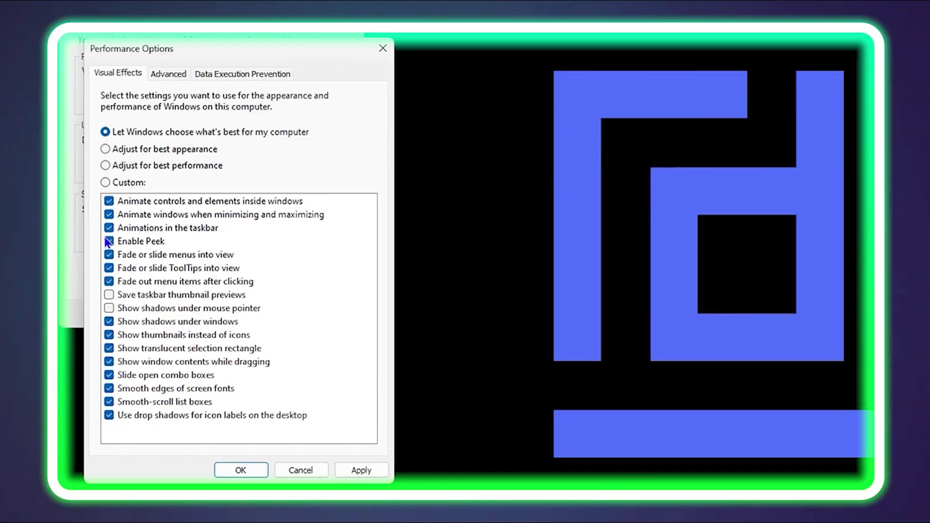
{"action": "left_click", "coordinate": [194, 166]}
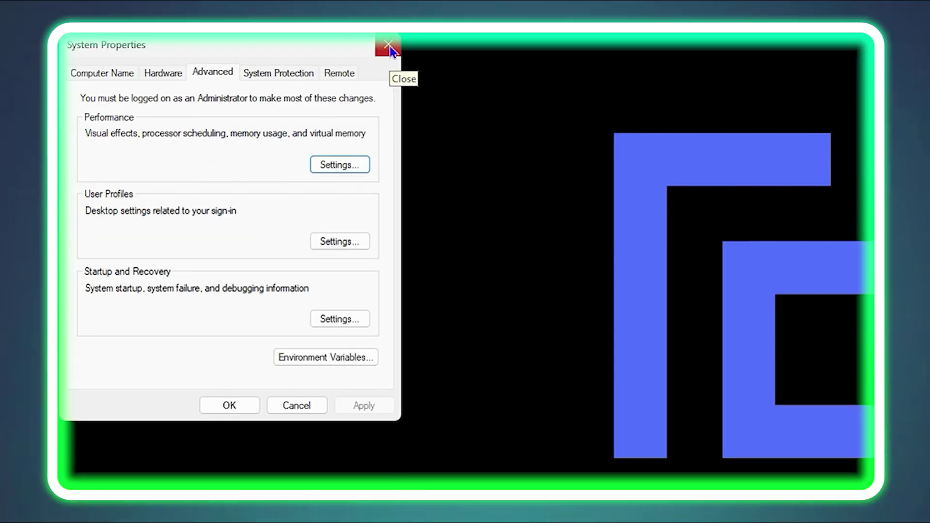
{"action": "left_click", "coordinate": [391, 45]}
- Search for 'power' and open the power plan's advanced settings
{"action": "key", "text": "super"}
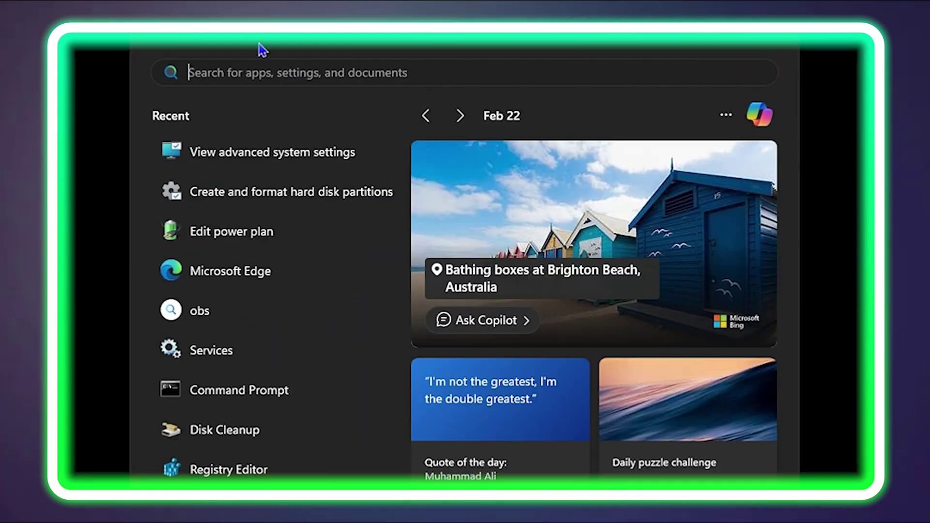
{"action": "type", "text": "power"}
{"action": "left_click", "coordinate": [204, 255]}
{"action": "left_click", "coordinate": [245, 301]}
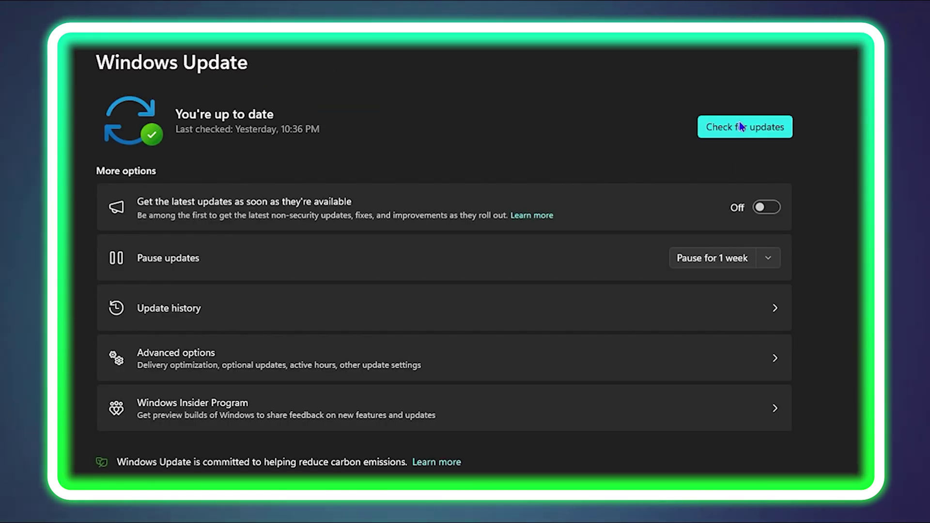
- Check for Windows updates, then reopen Task Manager from the Win+X menu
{"action": "left_click", "coordinate": [739, 123]}
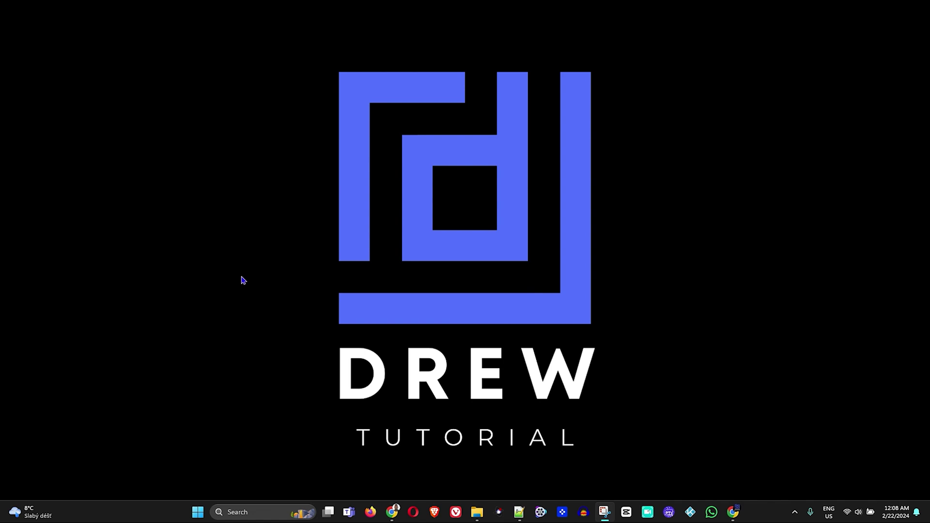
{"action": "right_click", "coordinate": [197, 514]}
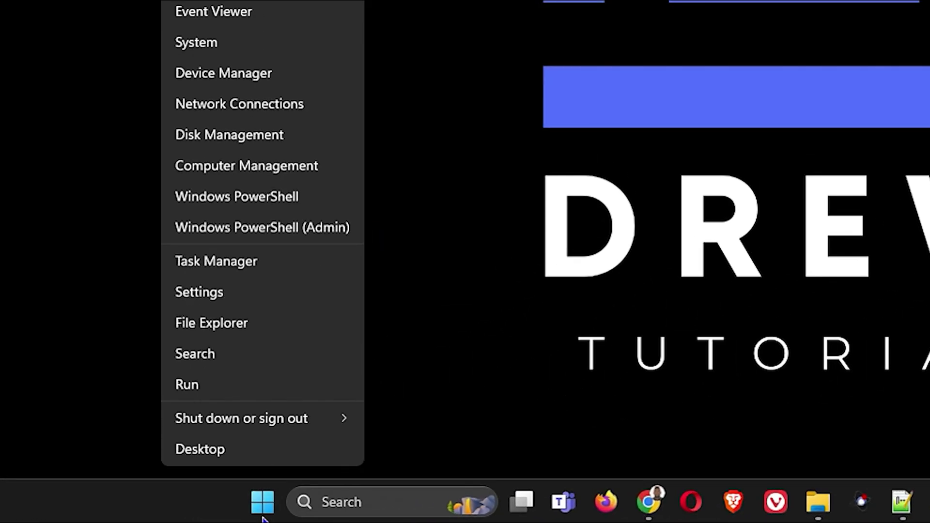
{"action": "left_click", "coordinate": [222, 269]}
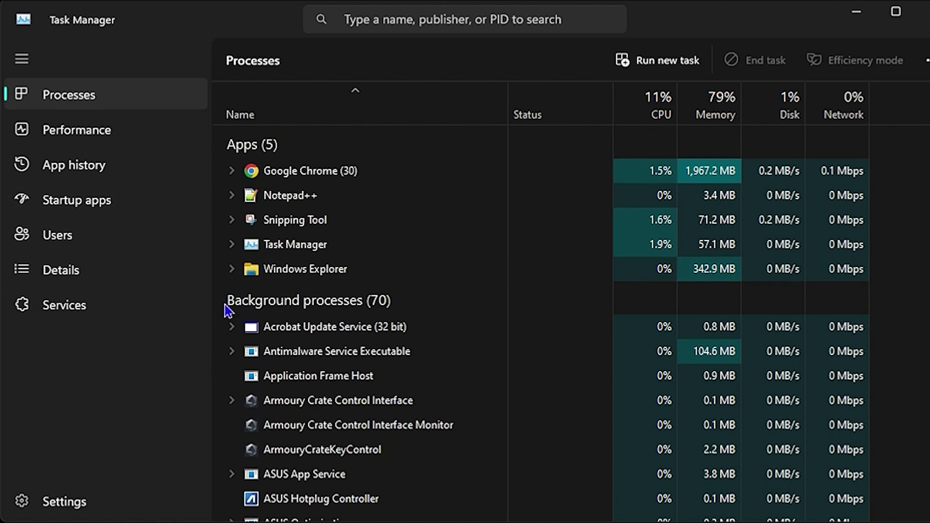
- Restart Windows Explorer from its context menu and scroll the process list to the top
{"action": "right_click", "coordinate": [301, 272]}
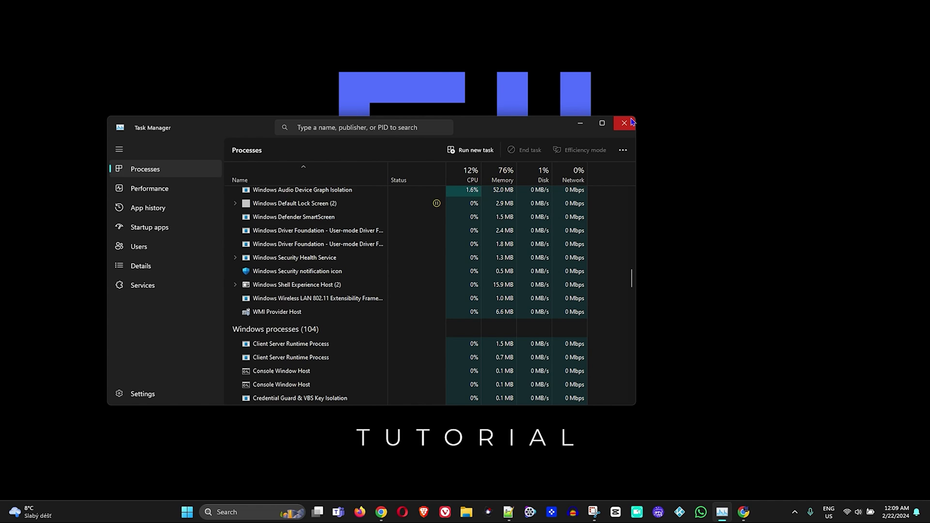
{"action": "scroll", "coordinate": [370, 252], "scroll_direction": "up", "scroll_amount": 4}
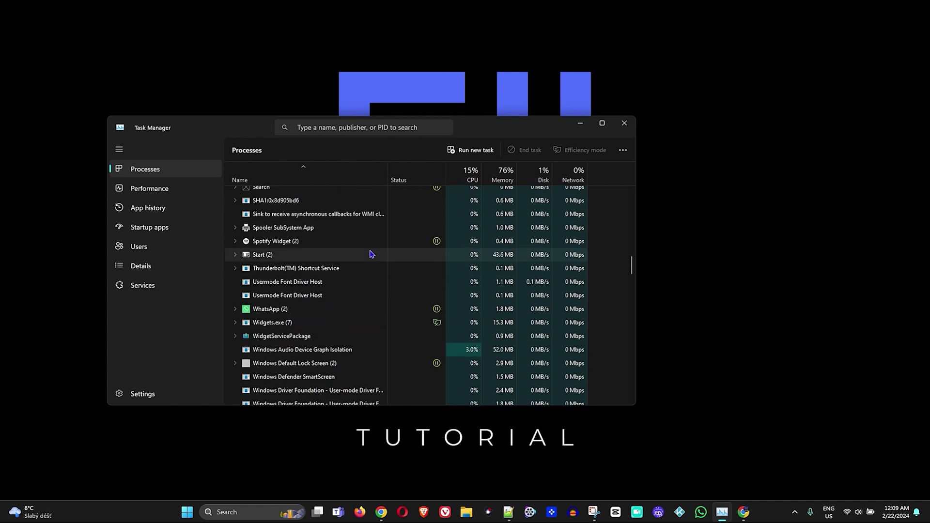
{"action": "scroll", "coordinate": [302, 307], "scroll_direction": "down", "scroll_amount": 1}
{"action": "scroll", "coordinate": [379, 258], "scroll_direction": "up", "scroll_amount": 8}
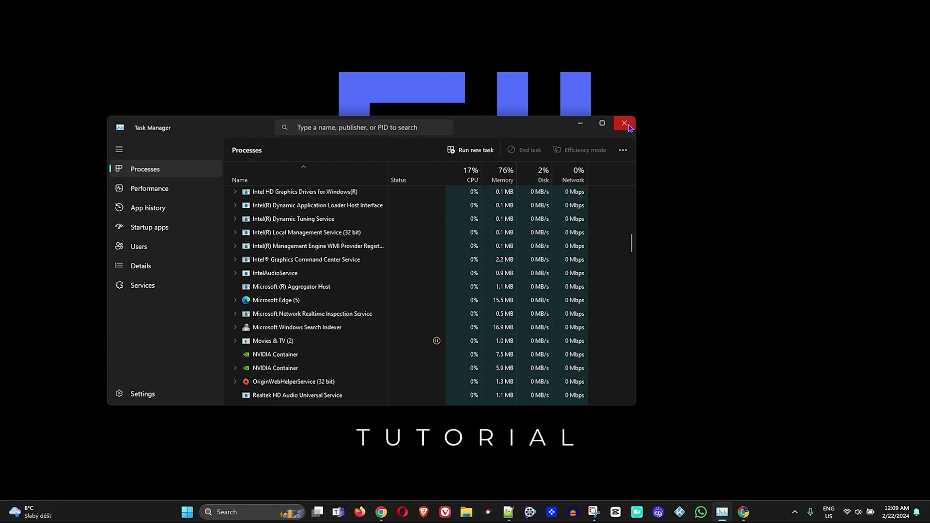
{"action": "scroll", "coordinate": [403, 245], "scroll_direction": "up", "scroll_amount": 15}
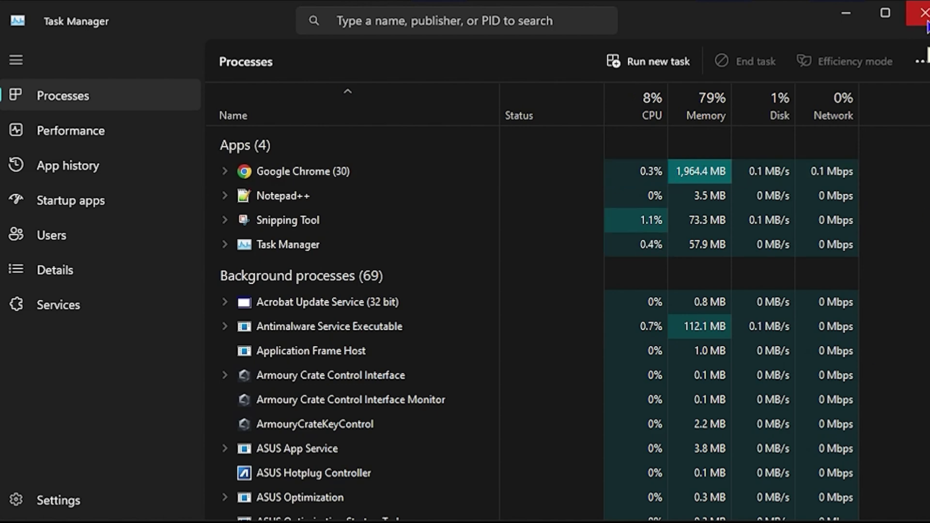
- End the Google Chrome task and close Task Manager
{"action": "right_click", "coordinate": [308, 182]}
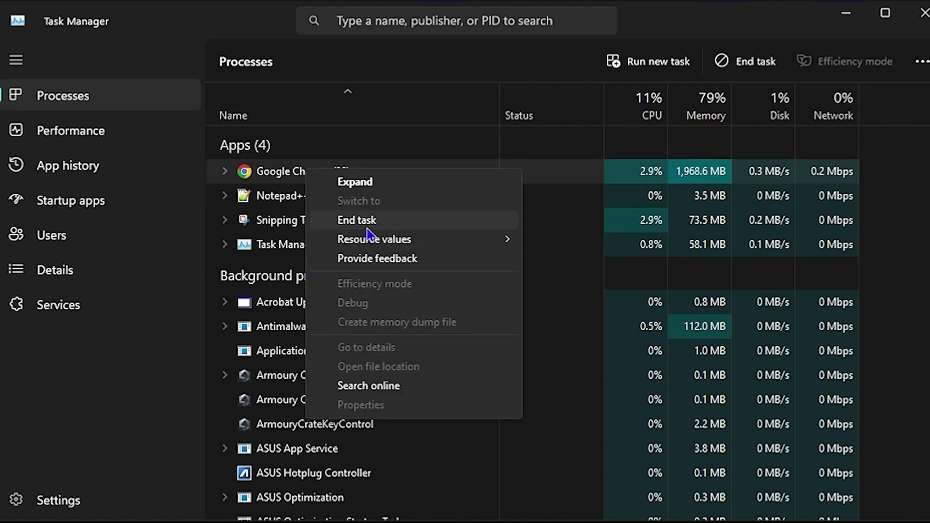
{"action": "left_click", "coordinate": [277, 200]}
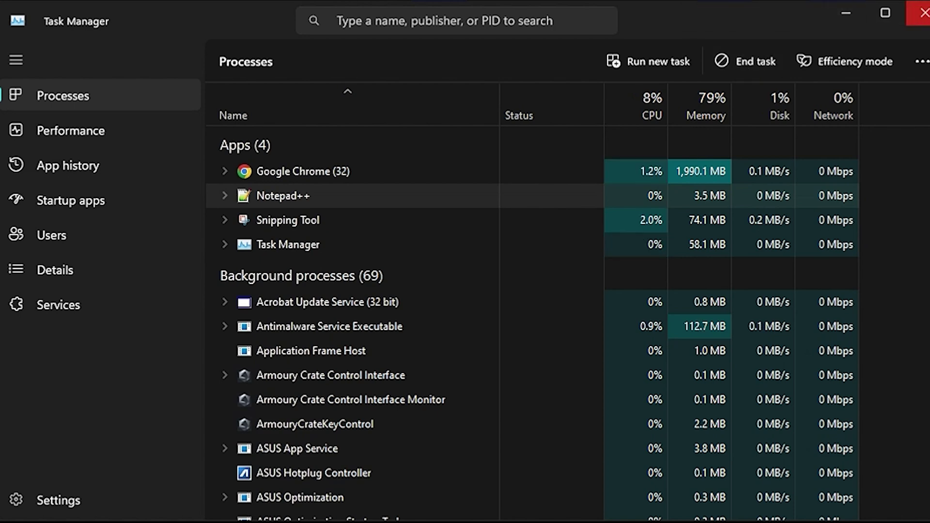
{"action": "left_click", "coordinate": [920, 12]}
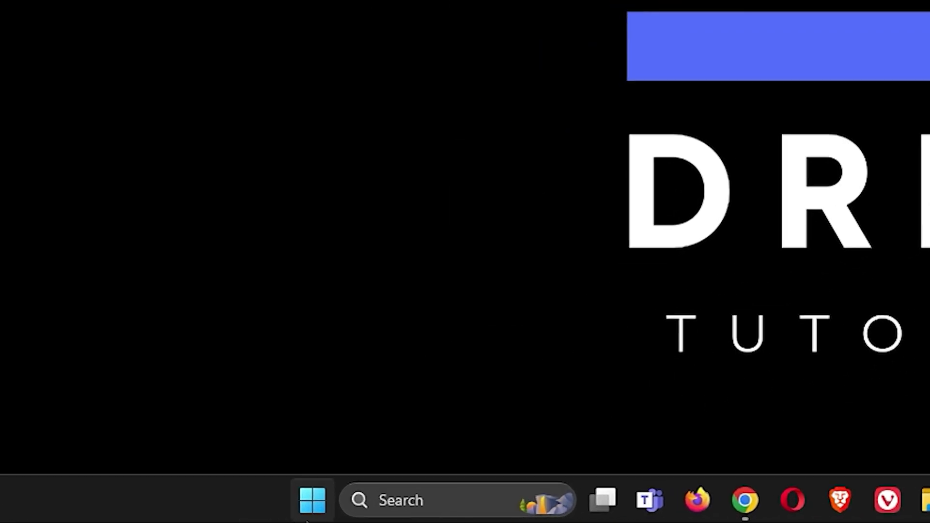
- Search Start for 'advanced system settings' and open View advanced system settings
{"action": "left_click", "coordinate": [312, 509]}
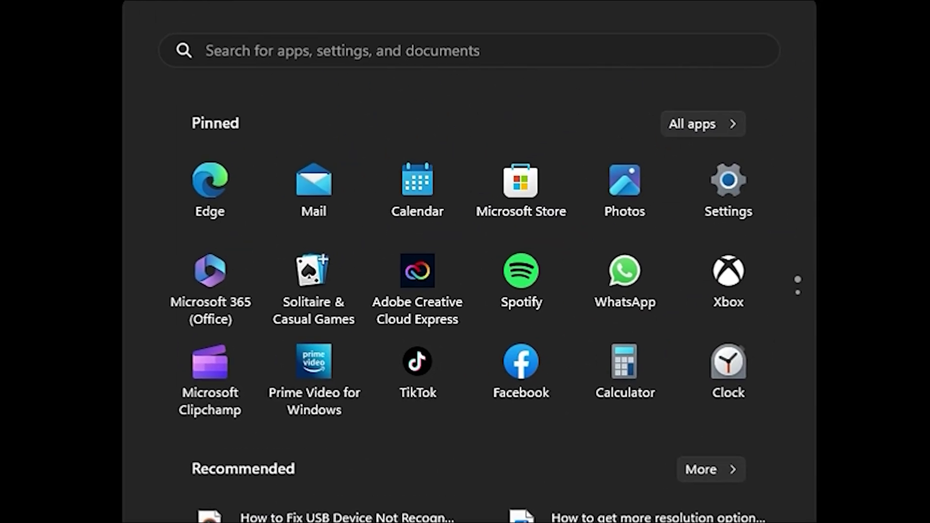
{"action": "type", "text": "ada"}
{"action": "key", "text": "BackSpace"}
{"action": "type", "text": "vanced system sett"}
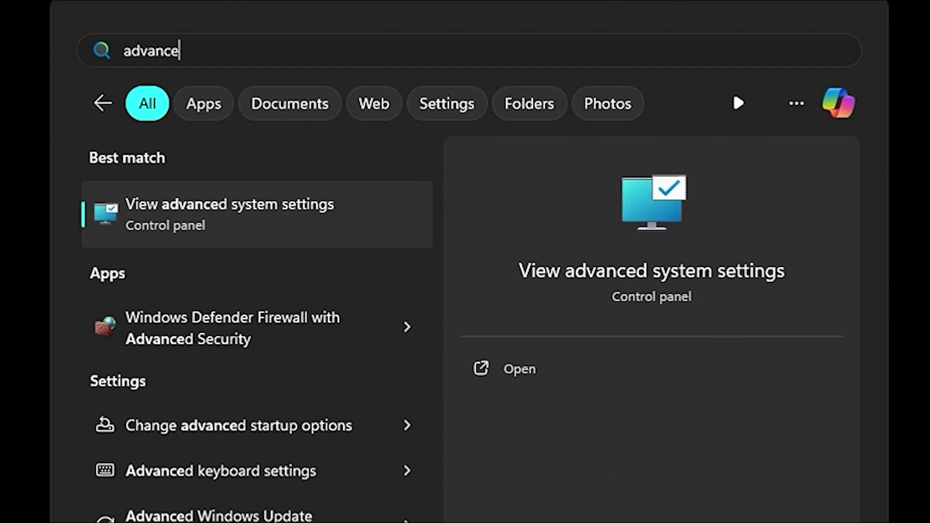
{"action": "left_click", "coordinate": [199, 215]}
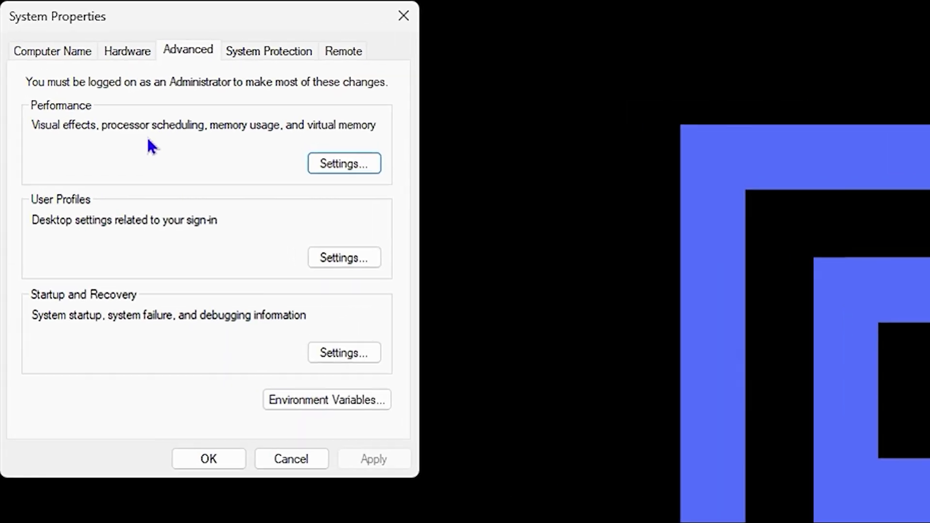
- In Performance Options, select Adjust for best performance, turning off all visual effects
{"action": "left_click", "coordinate": [332, 170]}
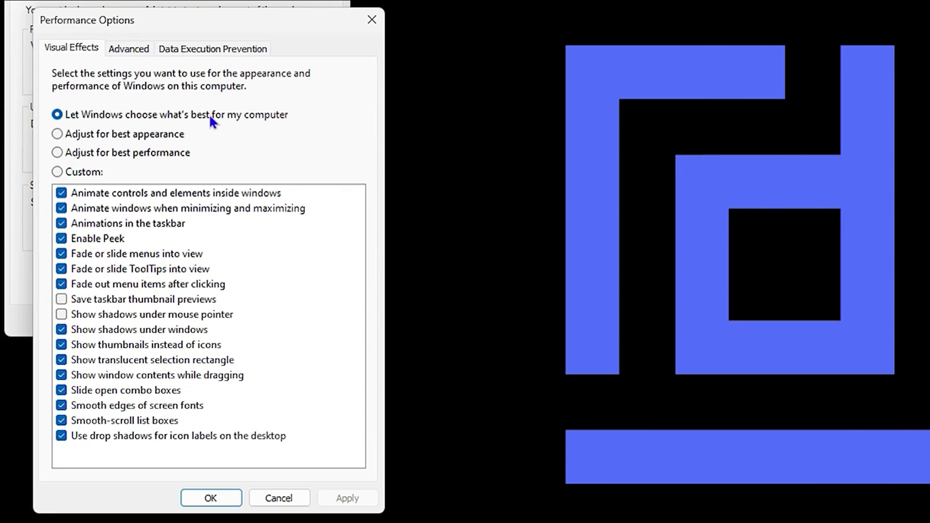
{"action": "left_click", "coordinate": [57, 153]}
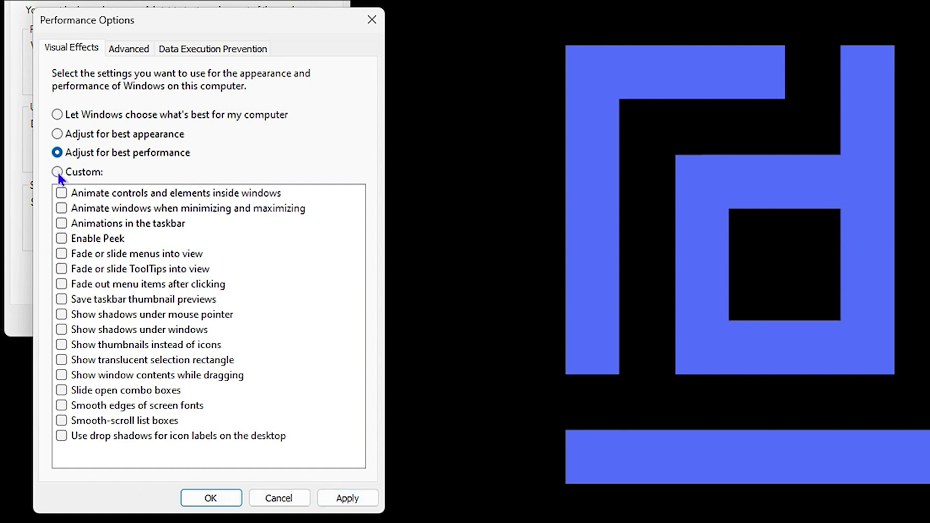
{"action": "left_click", "coordinate": [58, 115]}
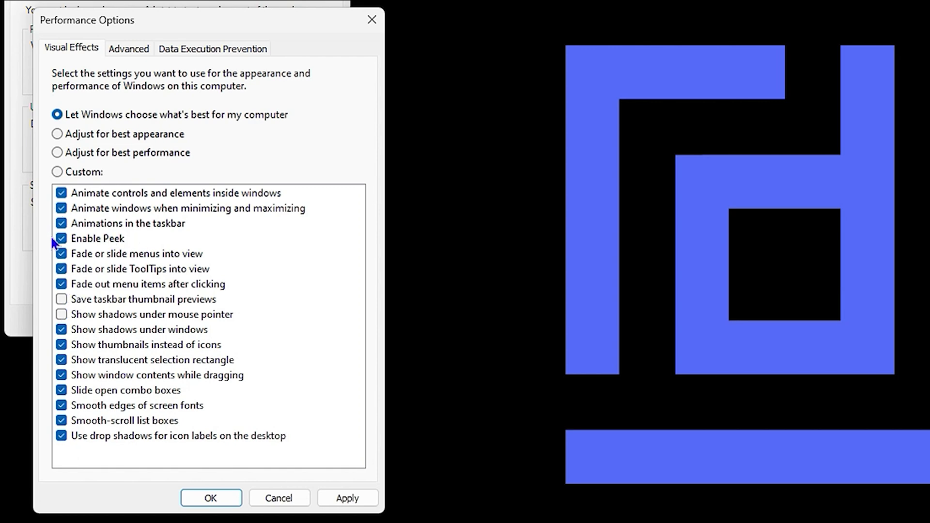
{"action": "left_click", "coordinate": [57, 152]}
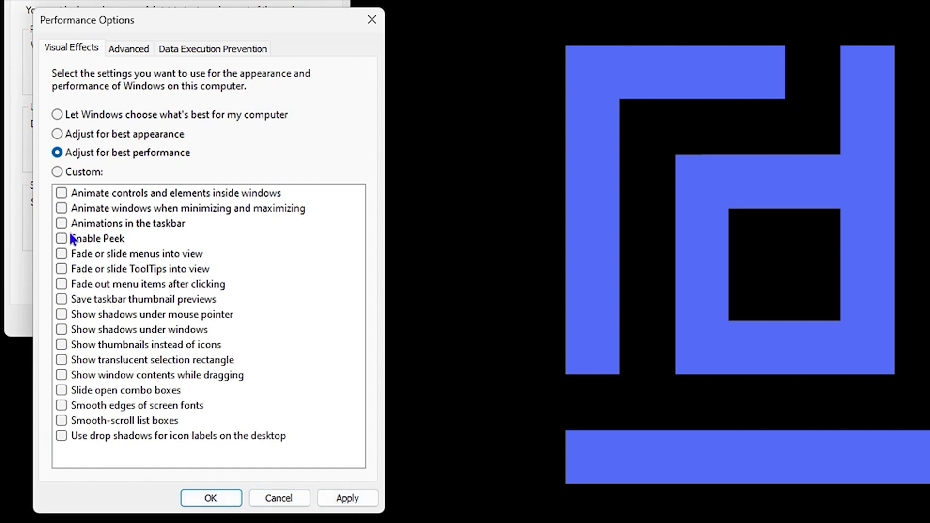
- Re-enable window animations, fading menus, pointer shadows, sliding combo boxes and thumbnails, then close
{"action": "left_click", "coordinate": [61, 208]}
{"action": "left_click", "coordinate": [61, 254]}
{"action": "left_click", "coordinate": [61, 314]}
{"action": "left_click", "coordinate": [62, 390]}
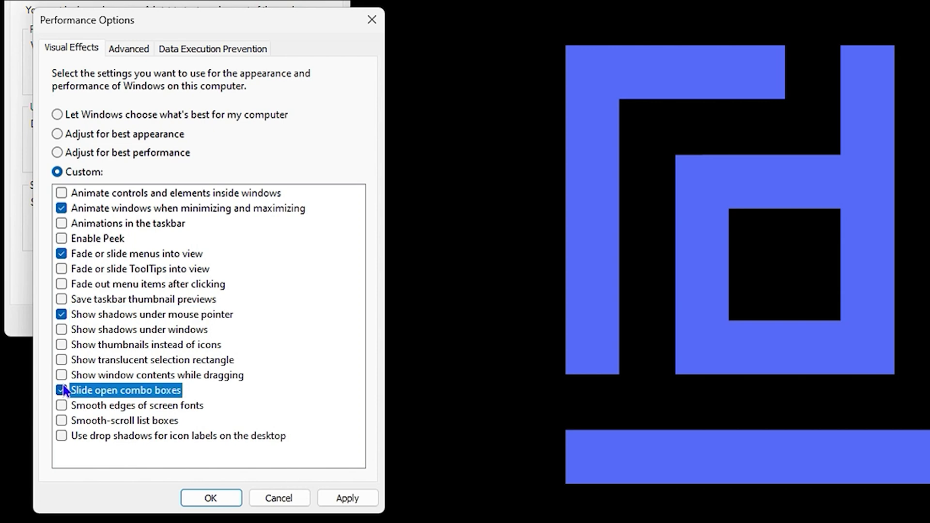
{"action": "left_click", "coordinate": [59, 345]}
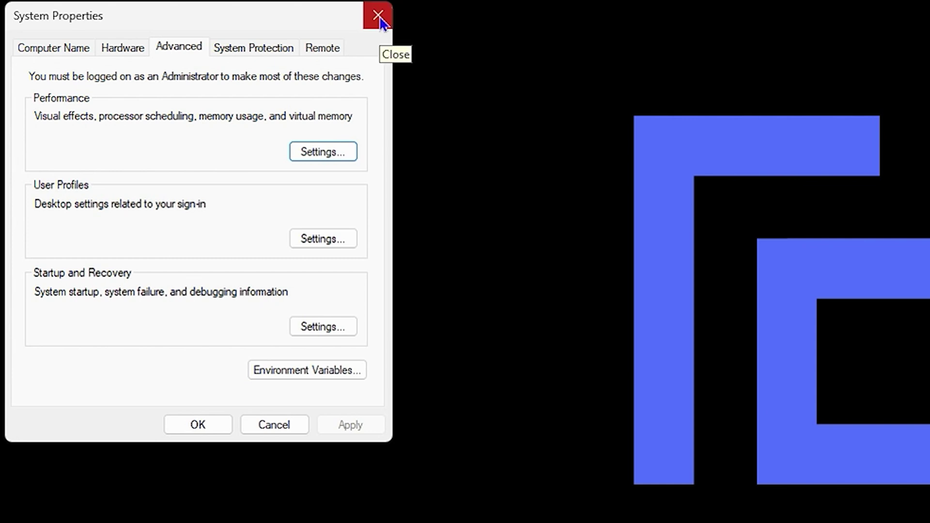
{"action": "left_click", "coordinate": [379, 18]}
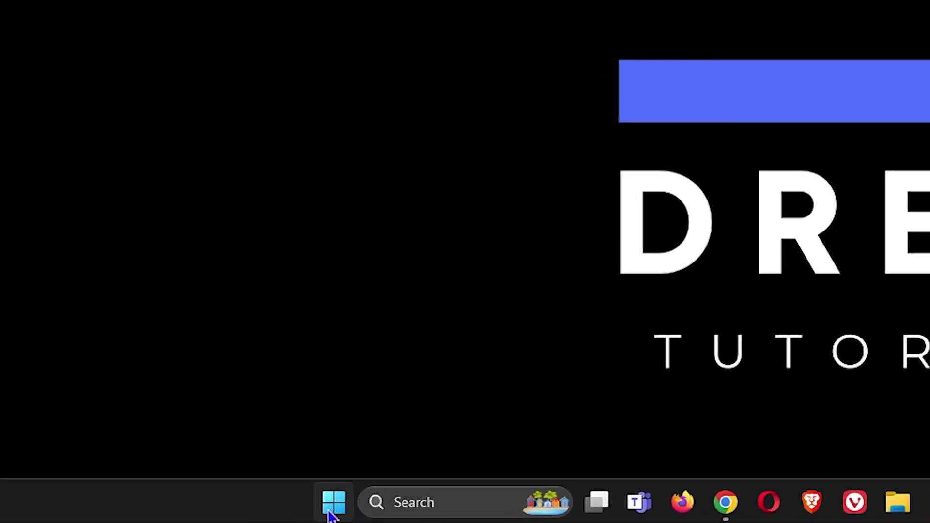
- Search the Start menu for 'power'
{"action": "left_click", "coordinate": [198, 512]}
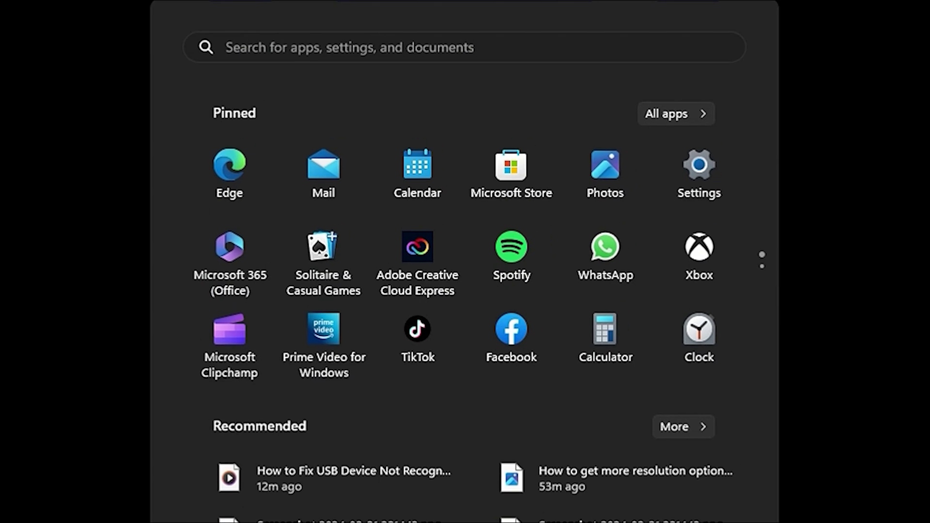
{"action": "left_click", "coordinate": [309, 39]}
{"action": "type", "text": "power"}
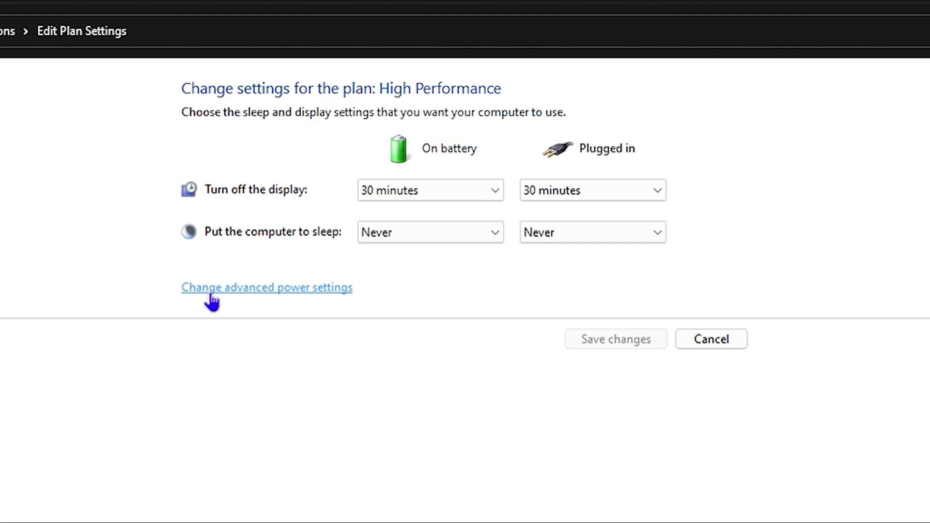
- Select the Balanced plan in advanced power settings, then close both power windows
{"action": "left_click", "coordinate": [281, 292]}
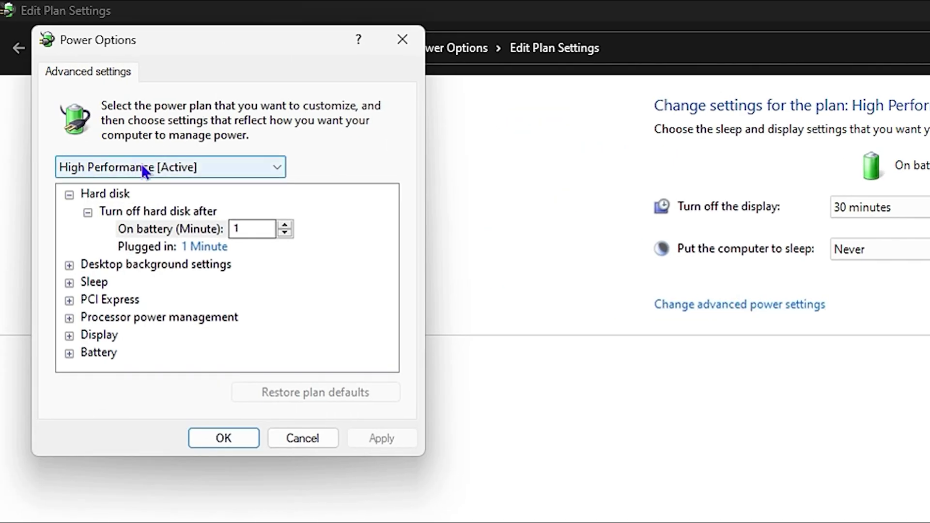
{"action": "left_click", "coordinate": [185, 165]}
{"action": "left_click", "coordinate": [99, 184]}
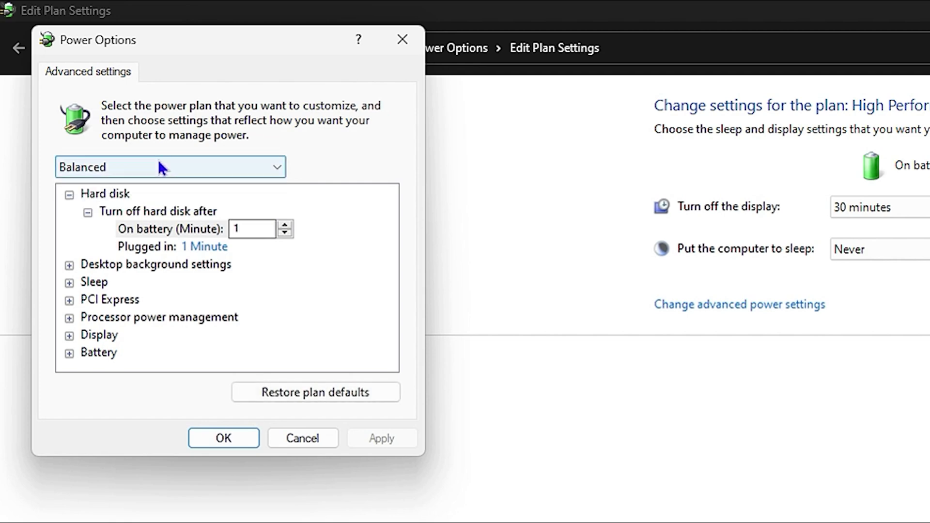
{"action": "left_click", "coordinate": [192, 165]}
{"action": "left_click", "coordinate": [131, 190]}
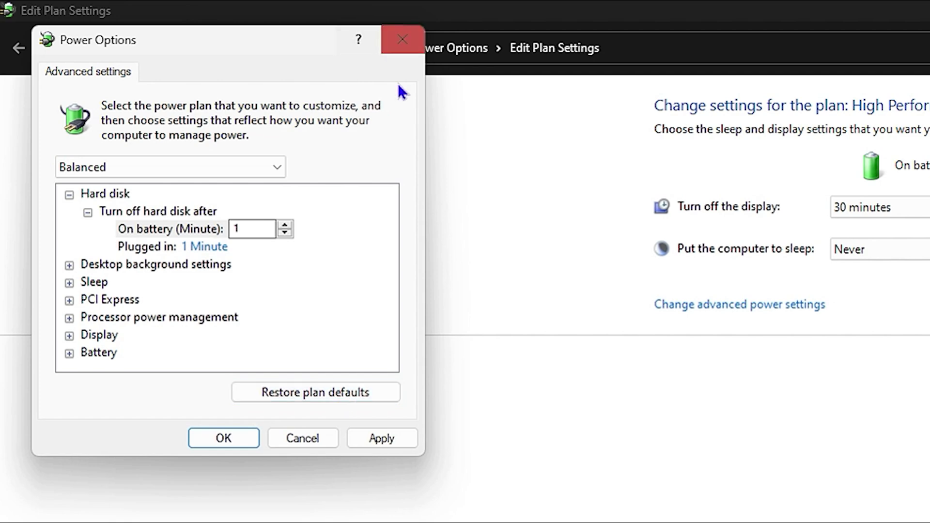
{"action": "left_click", "coordinate": [402, 39]}
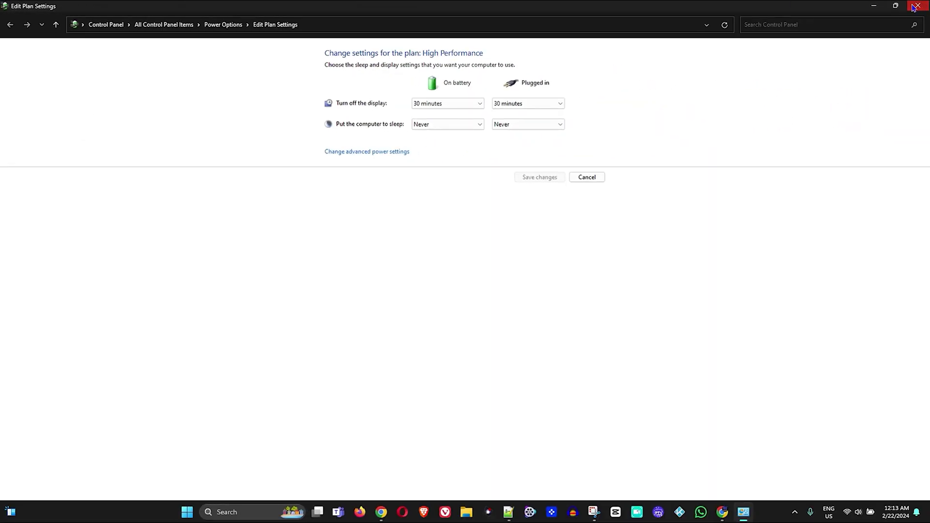
{"action": "left_click", "coordinate": [916, 5]}
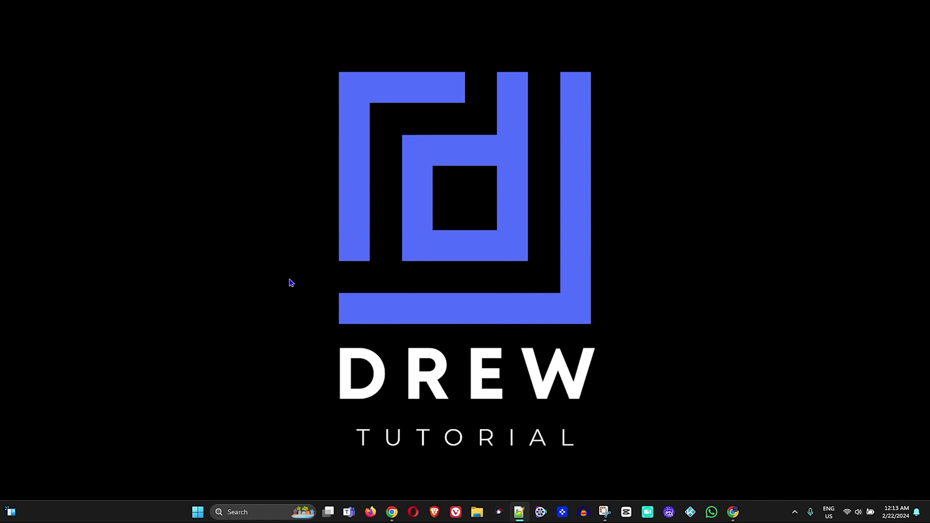
- Search 'windows update', open Windows Update settings, and run Check for updates
{"action": "left_click", "coordinate": [197, 512]}
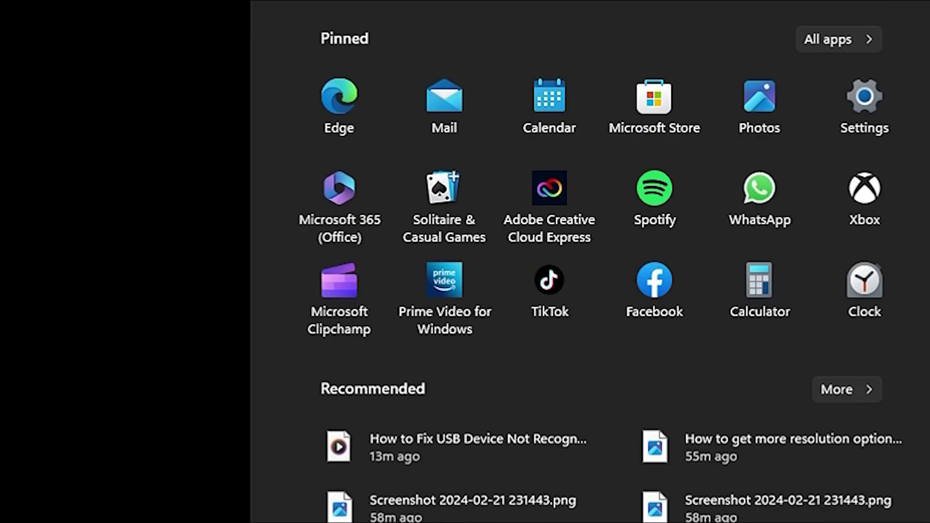
{"action": "type", "text": "windo"}
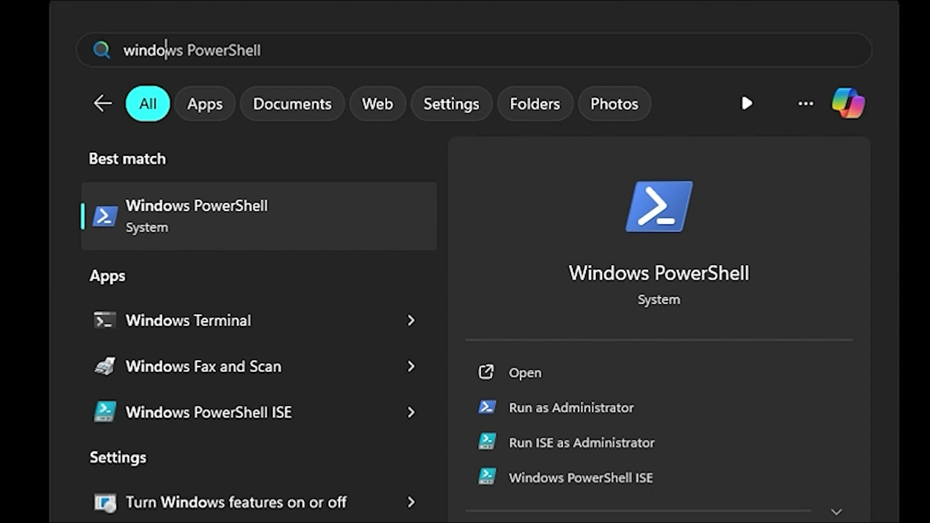
{"action": "type", "text": "ws updat"}
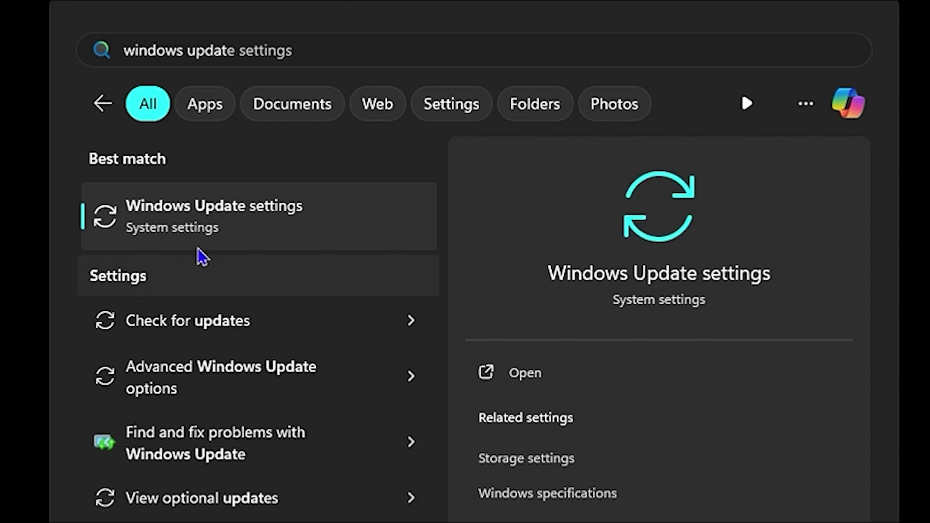
{"action": "type", "text": "e"}
{"action": "left_click", "coordinate": [180, 218]}
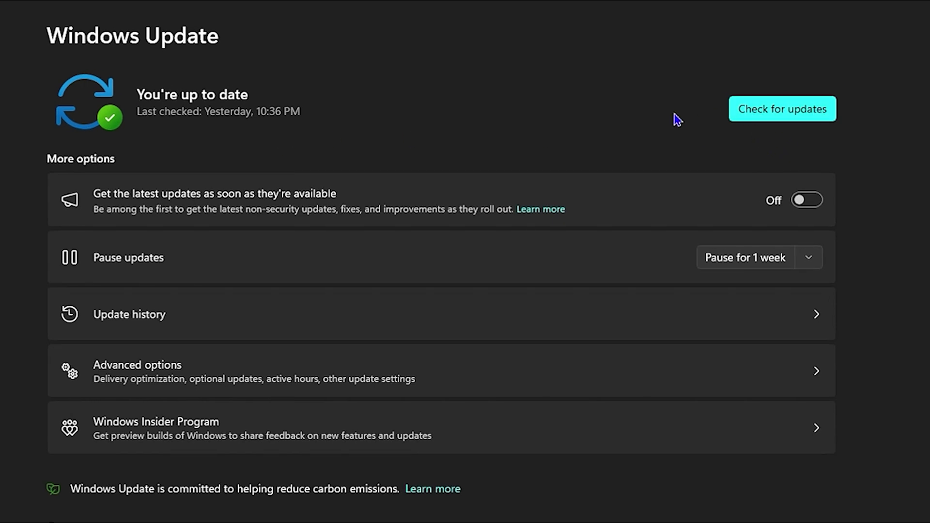
{"action": "left_click", "coordinate": [771, 107]}
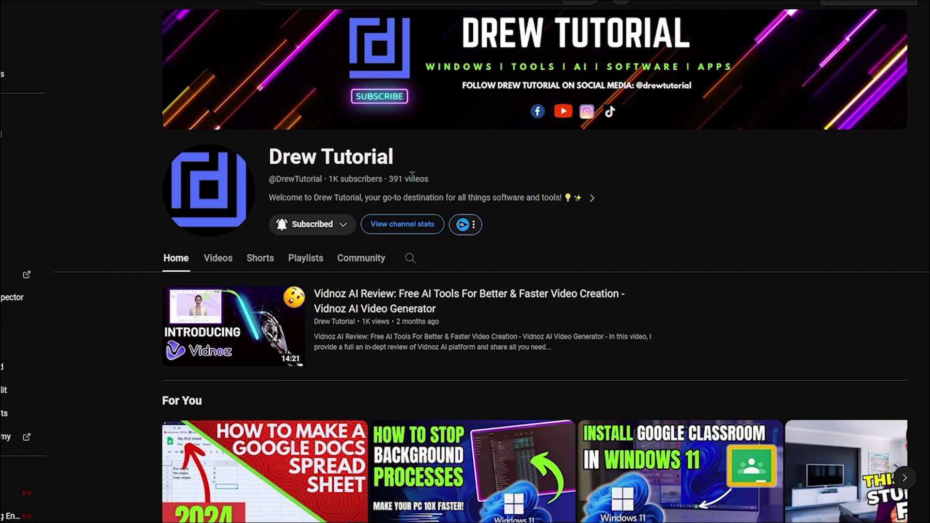
- Browse the channel's Videos tab listing
{"action": "scroll", "coordinate": [256, 246], "scroll_direction": "down", "scroll_amount": 5}
{"action": "scroll", "coordinate": [479, 295], "scroll_direction": "up", "scroll_amount": 2}
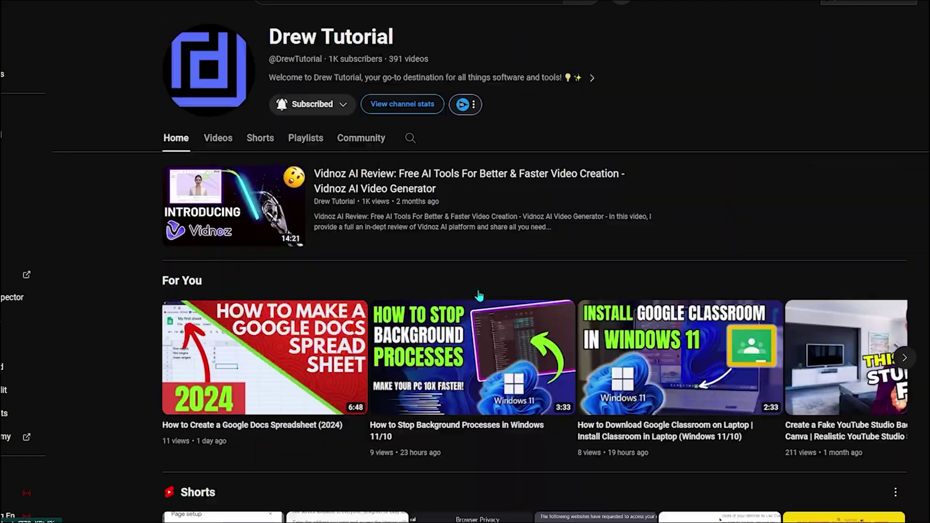
{"action": "scroll", "coordinate": [478, 296], "scroll_direction": "up", "scroll_amount": 3}
{"action": "left_click", "coordinate": [216, 256]}
{"action": "scroll", "coordinate": [454, 344], "scroll_direction": "down", "scroll_amount": 10}
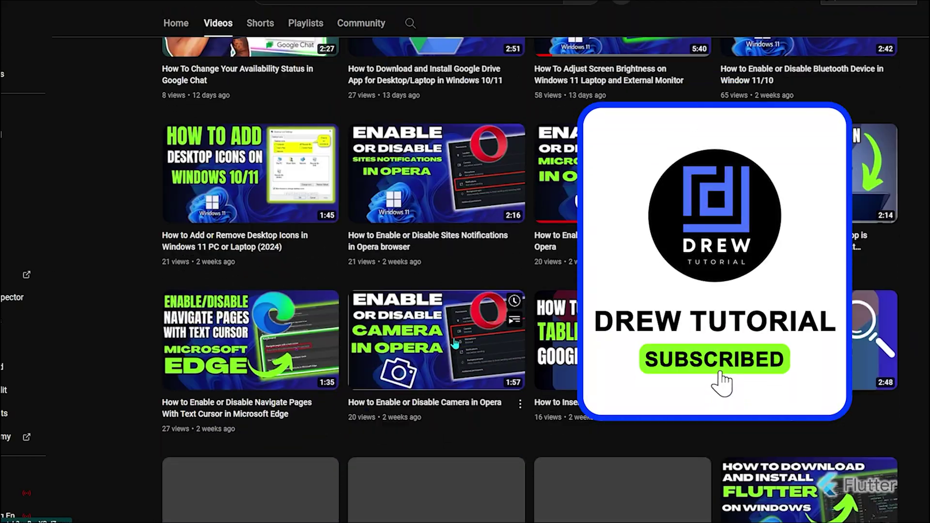
{"action": "scroll", "coordinate": [455, 343], "scroll_direction": "down", "scroll_amount": 10}
{"action": "scroll", "coordinate": [454, 339], "scroll_direction": "up", "scroll_amount": 12}
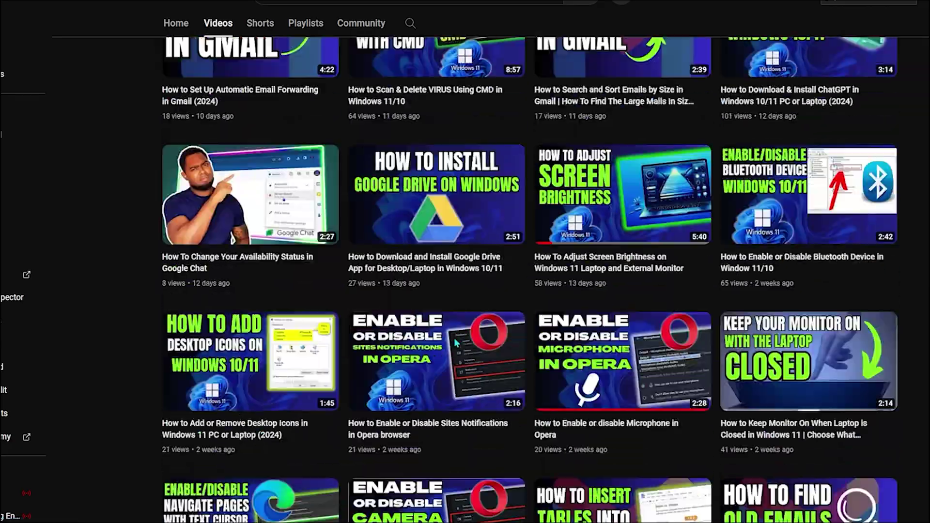
{"action": "scroll", "coordinate": [454, 338], "scroll_direction": "up", "scroll_amount": 5}
- Switch to the Shorts tab and scroll through the short clips
{"action": "left_click", "coordinate": [260, 257]}
{"action": "scroll", "coordinate": [470, 372], "scroll_direction": "down", "scroll_amount": 10}
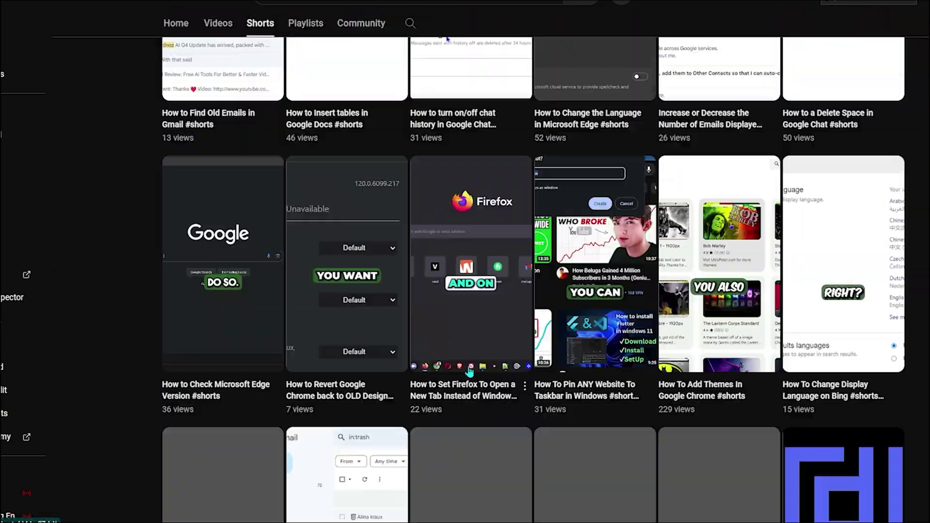
{"action": "scroll", "coordinate": [469, 372], "scroll_direction": "down", "scroll_amount": 15}
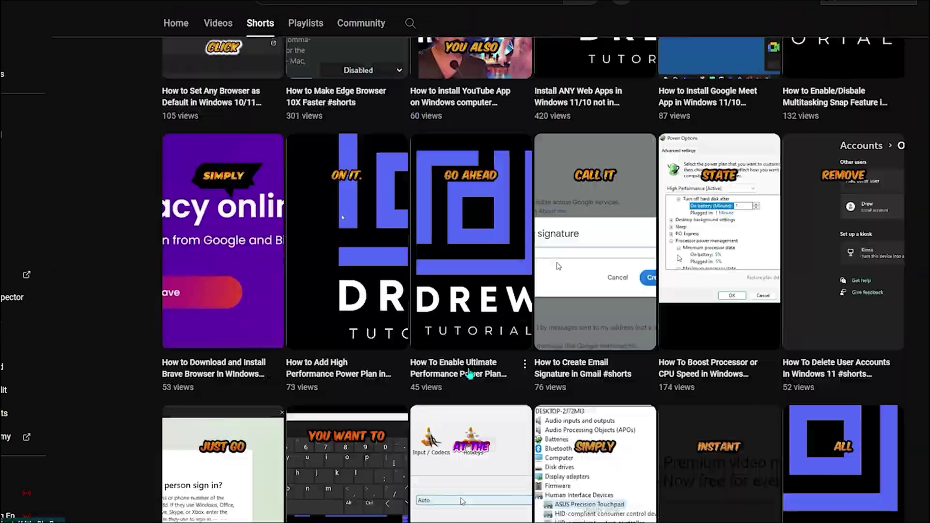
{"action": "scroll", "coordinate": [469, 373], "scroll_direction": "down", "scroll_amount": 15}
{"action": "scroll", "coordinate": [470, 372], "scroll_direction": "up", "scroll_amount": 15}
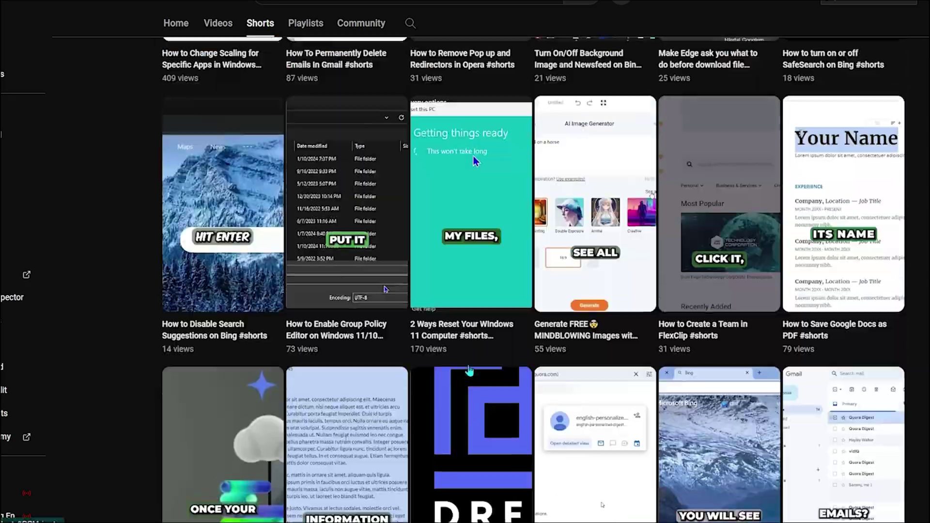